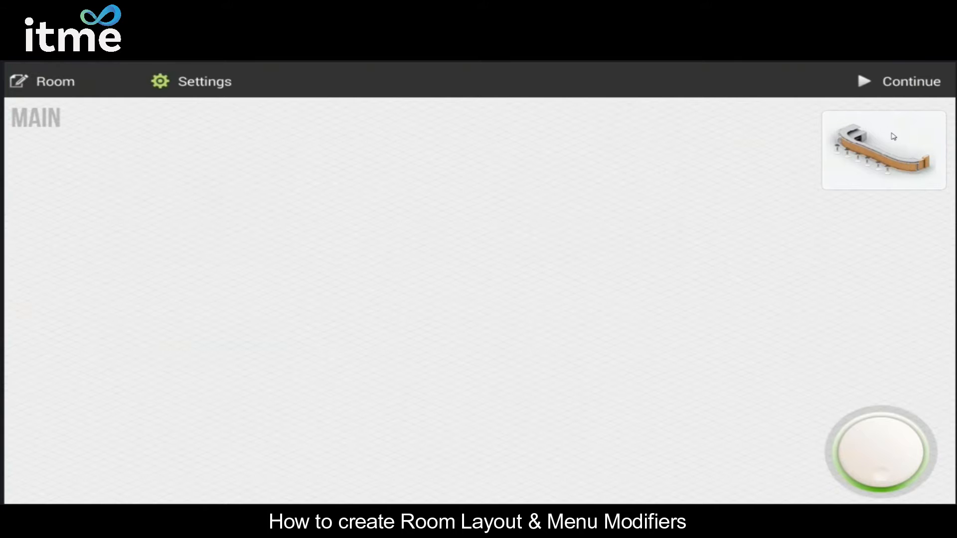
Step: Place the bar counter in the upper-left area of the MAIN room and rotate it so its stools face the open floor
drag(891, 161, 330, 205)
drag(867, 437, 920, 481)
Step: Choose the wooden four-chair table and place four of them in a diagonal row in front of the bar counter
click(890, 159)
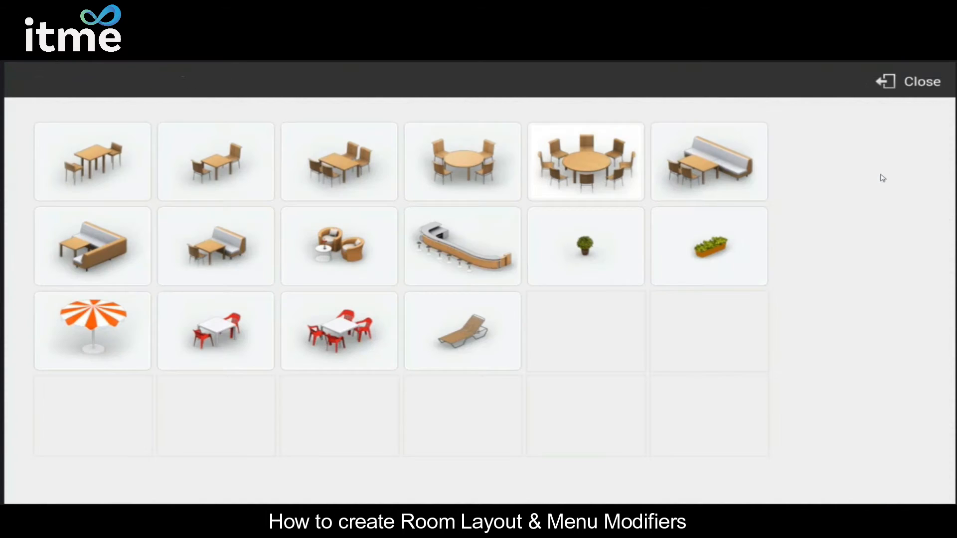
click(347, 175)
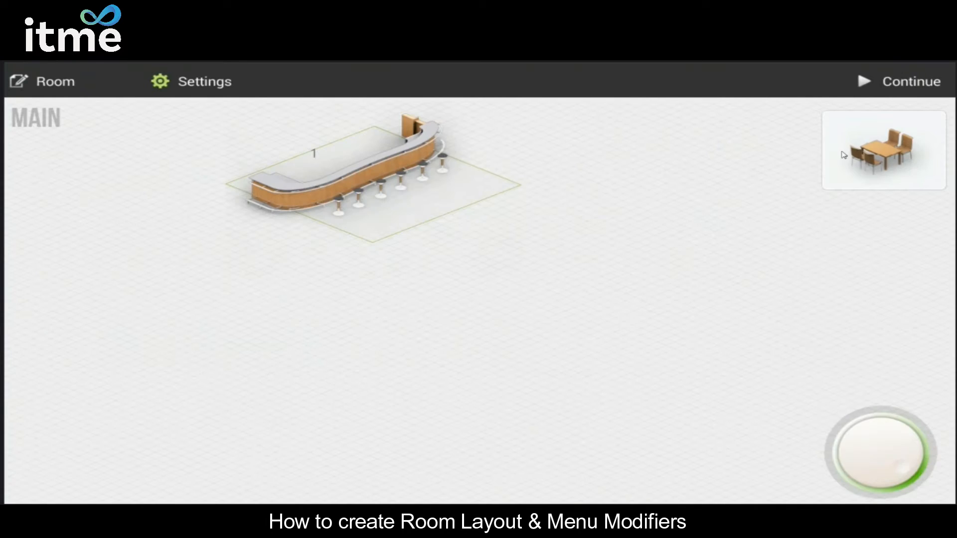
click(436, 281)
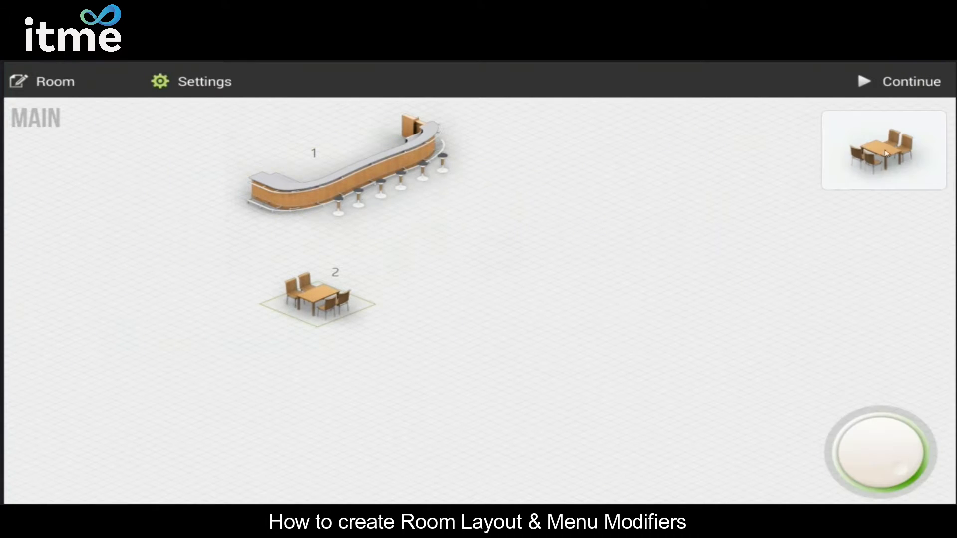
click(756, 184)
drag(870, 165, 553, 197)
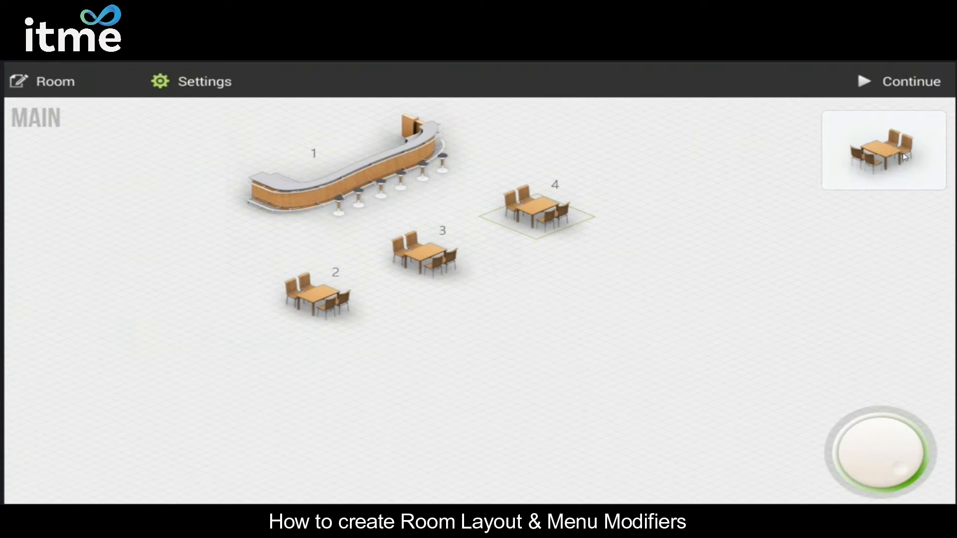
click(736, 155)
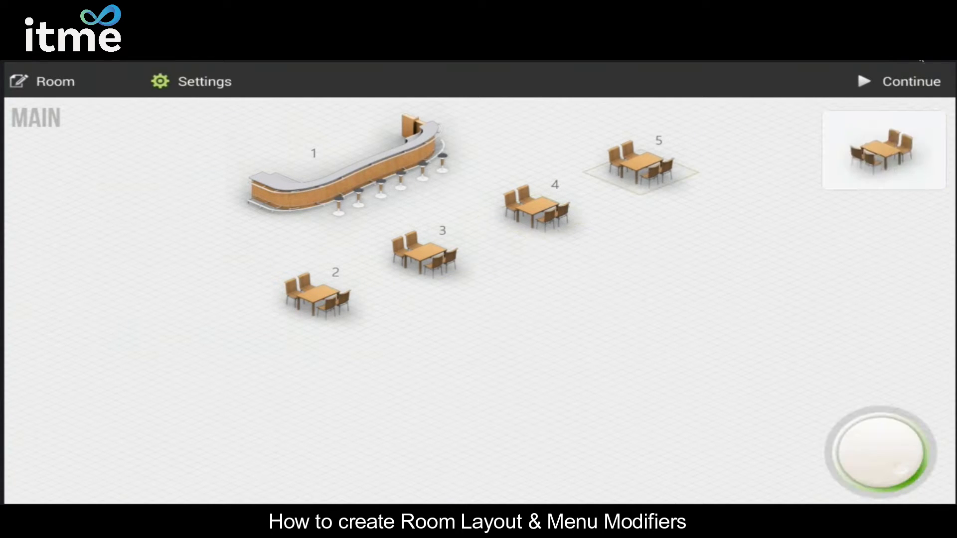
Step: Finish the room layout setup and start HioPos Cloud to reach the MAIN room view
click(910, 82)
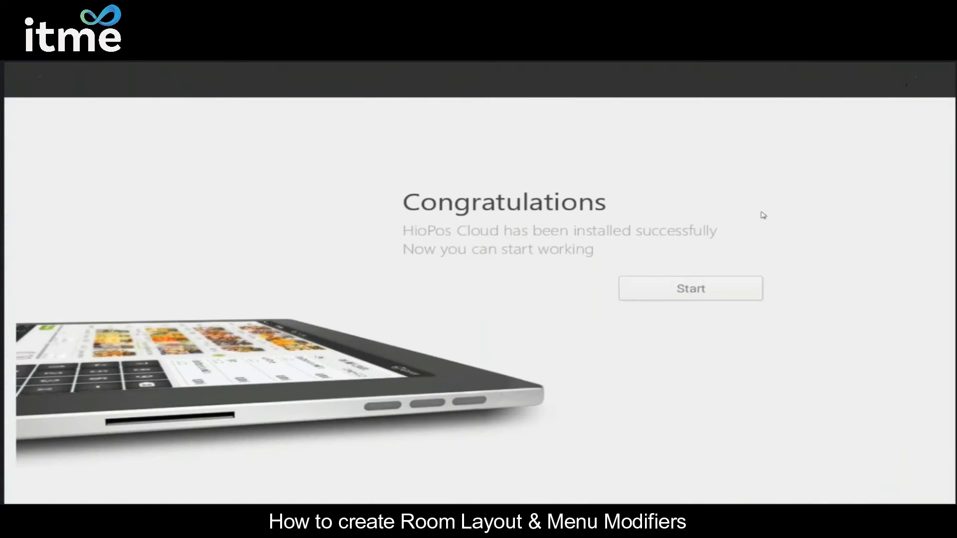
click(688, 286)
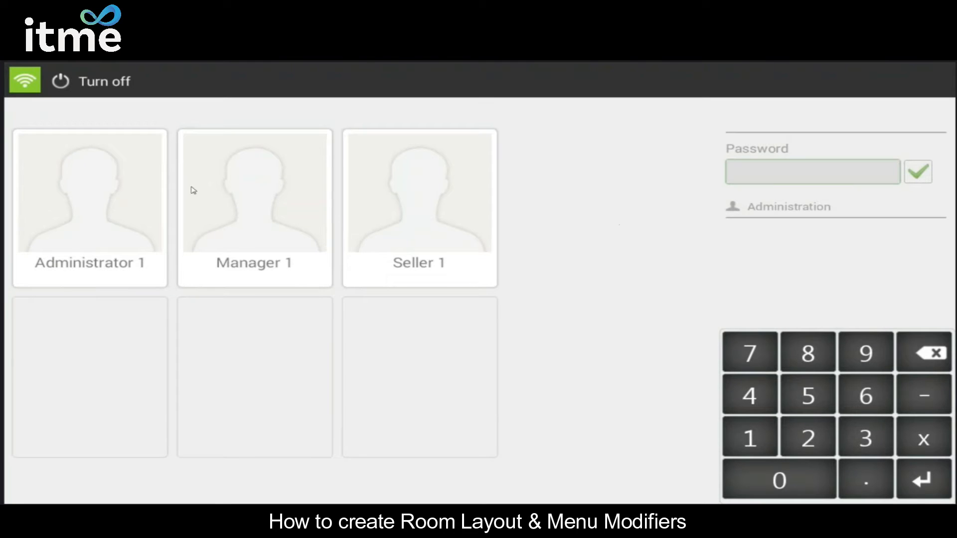
click(128, 191)
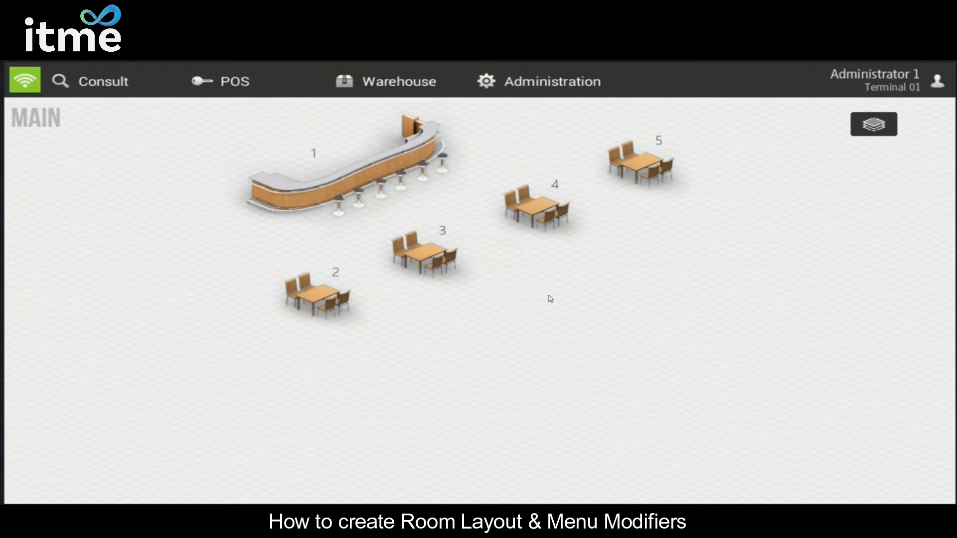
Step: Create a modifiers group named DONENESS in the administration configuration
click(549, 84)
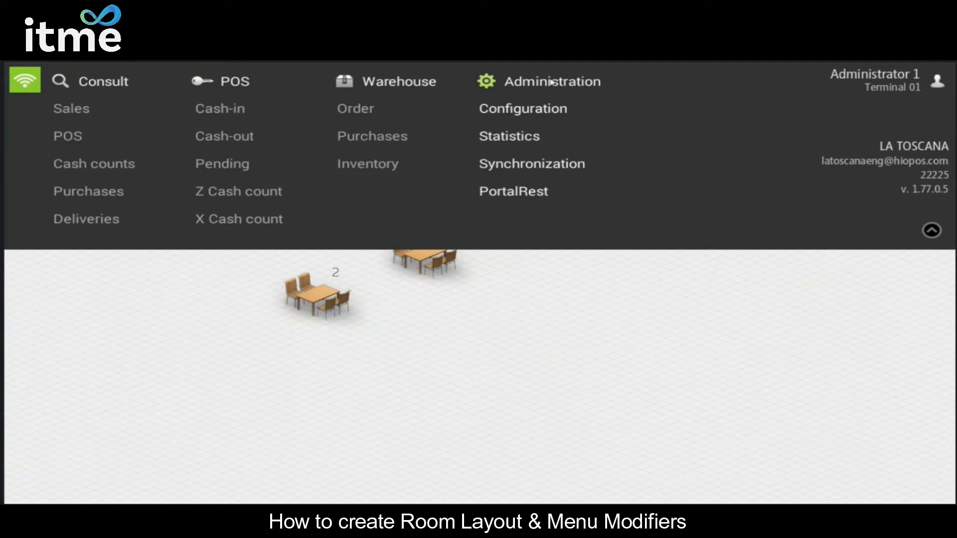
click(549, 109)
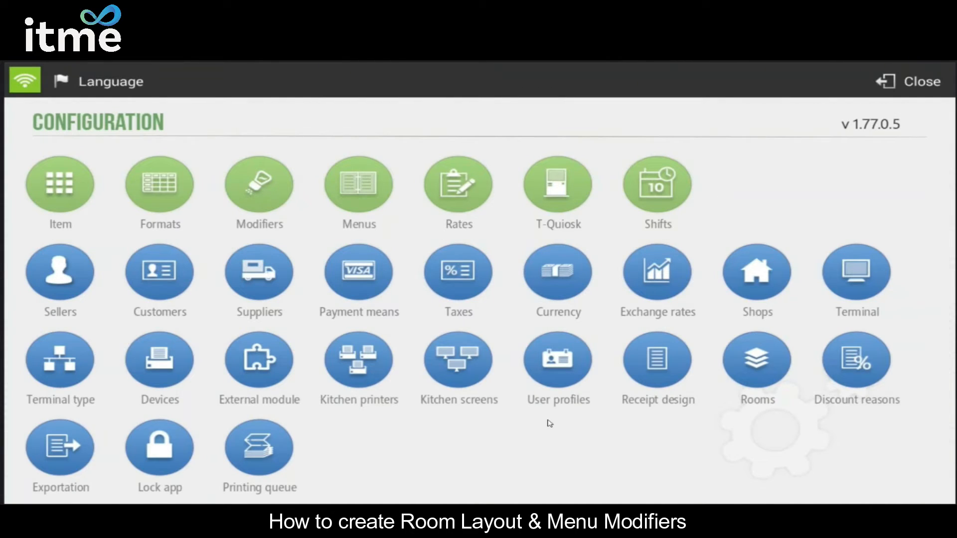
click(269, 181)
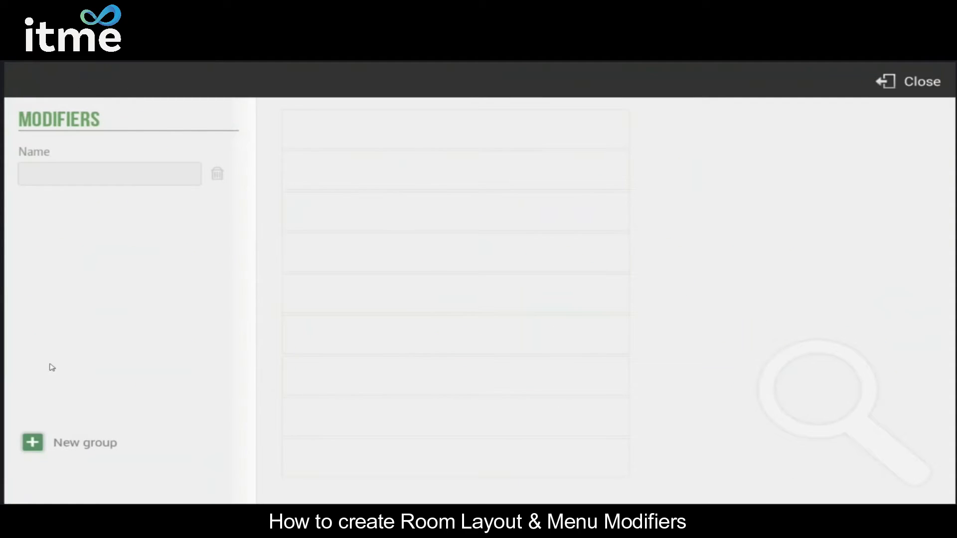
click(42, 450)
click(132, 179)
text(DONE)
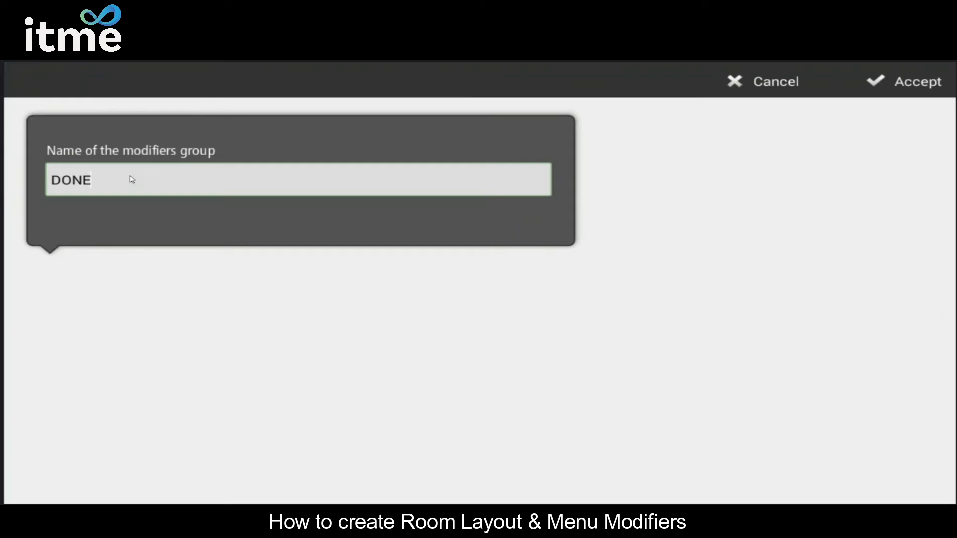
text(NESS)
click(907, 89)
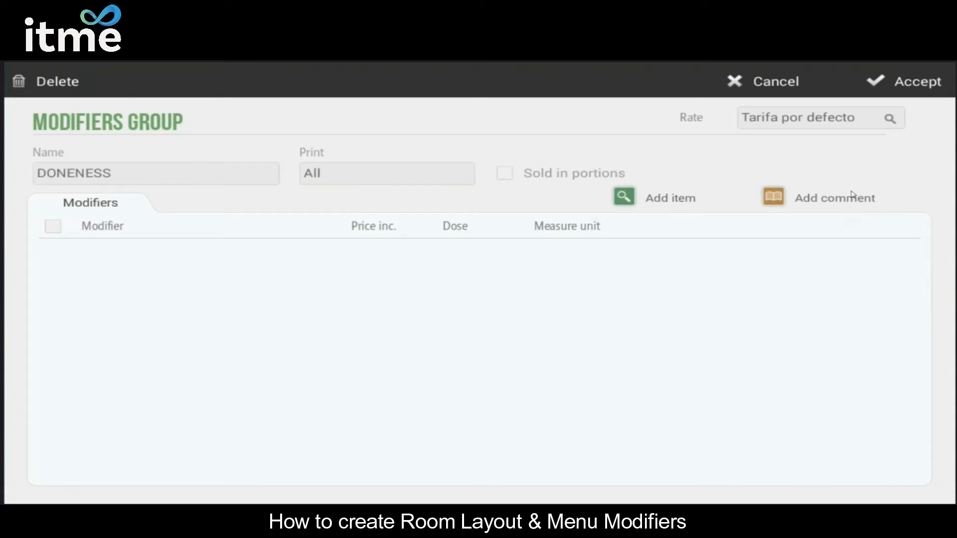
Step: Add a new comment named RARE to the DONENESS modifiers group
click(779, 199)
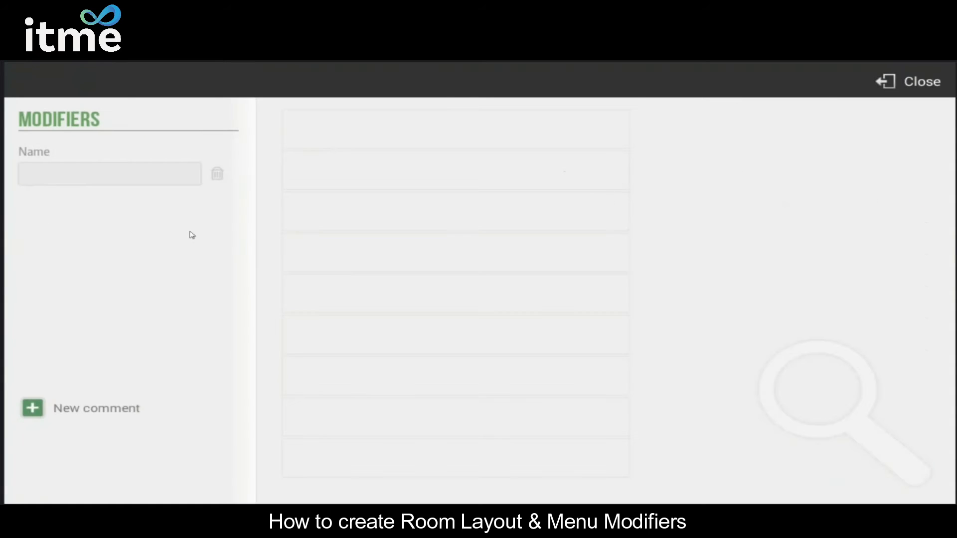
click(89, 411)
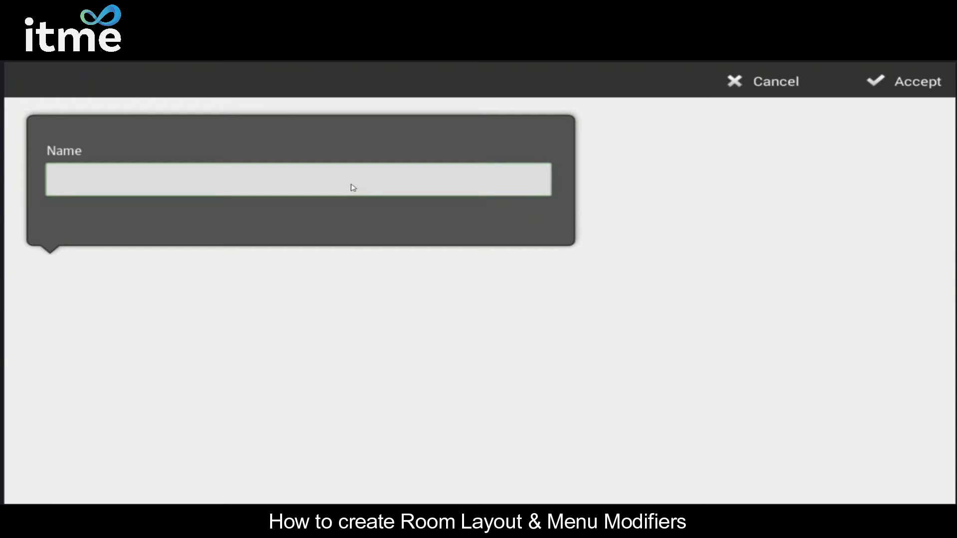
text(RARE)
click(922, 81)
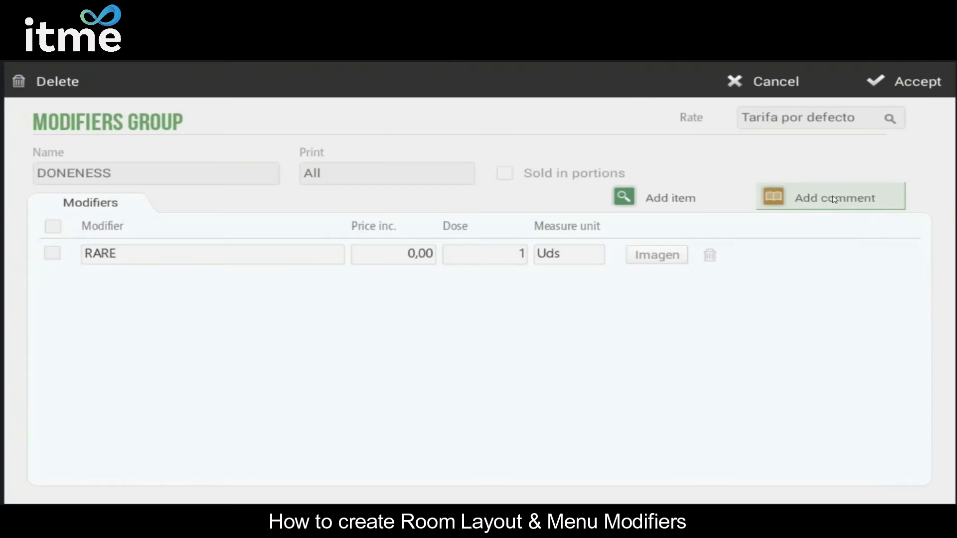
Step: Add a new comment named MEDIUM RARE to the DONENESS modifiers group
click(797, 197)
click(106, 406)
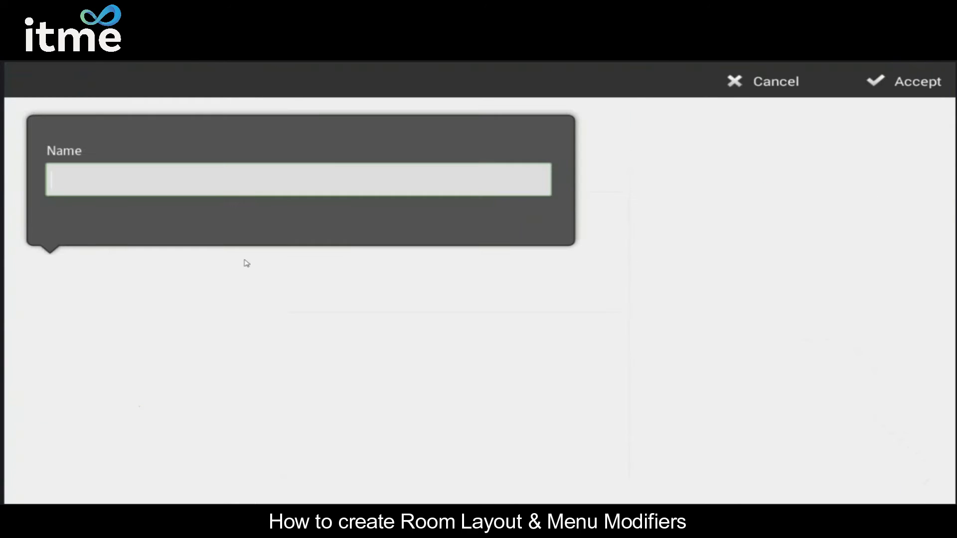
text(MEDIUM RARE)
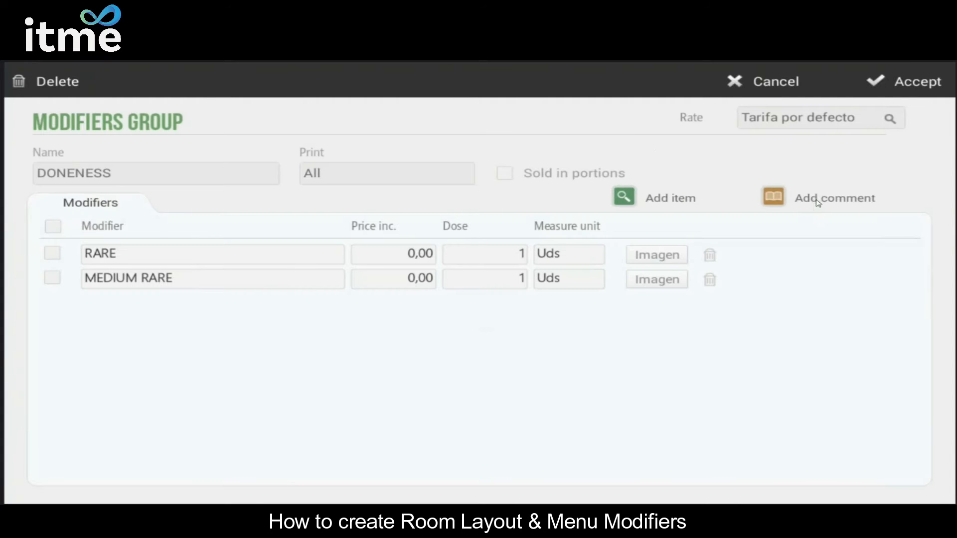
Step: Add a new comment named WELL DONE, then save the DONENESS group and return to the configuration overview
click(820, 200)
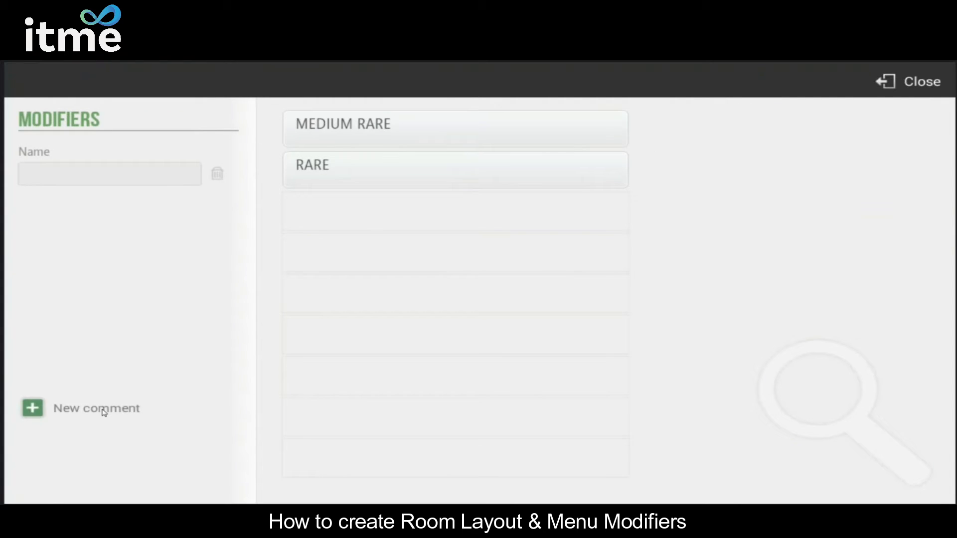
click(104, 412)
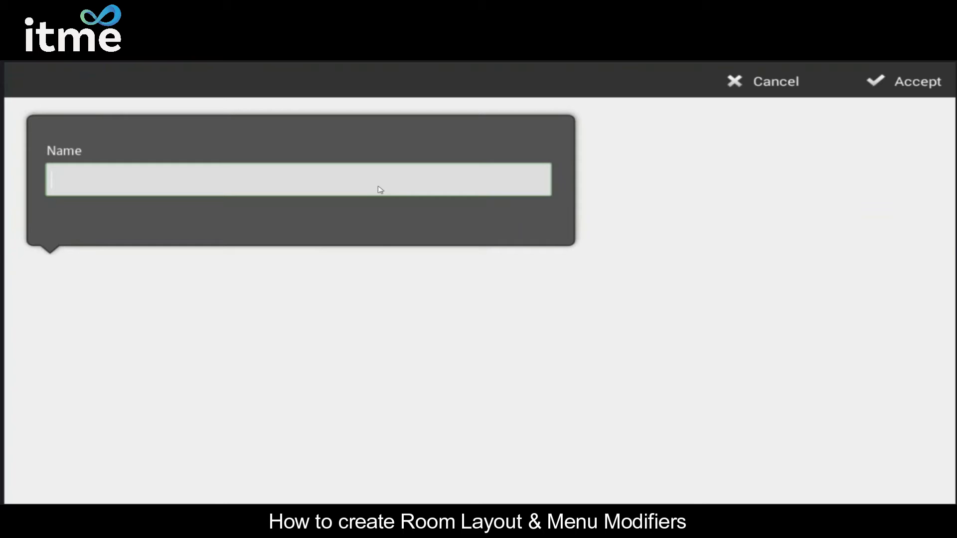
text(WELL DONE)
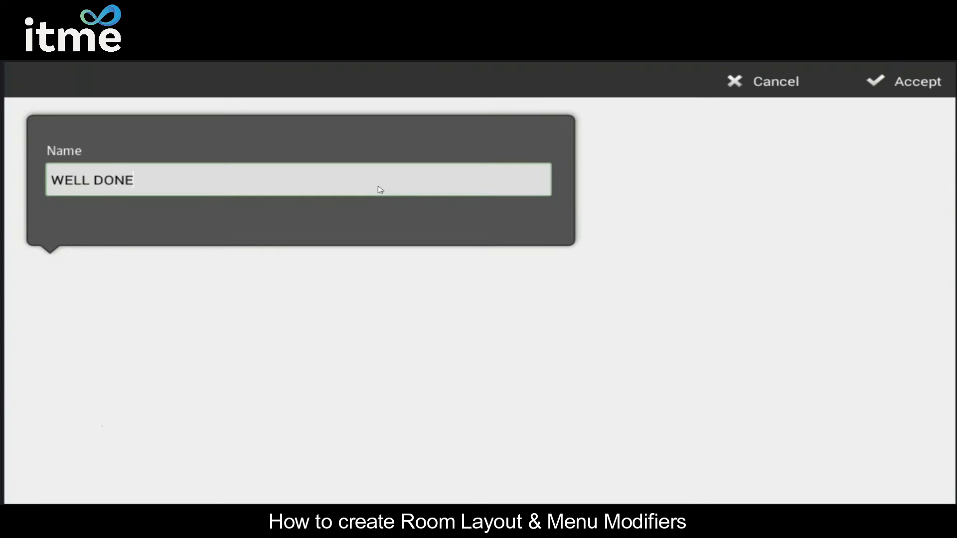
click(889, 84)
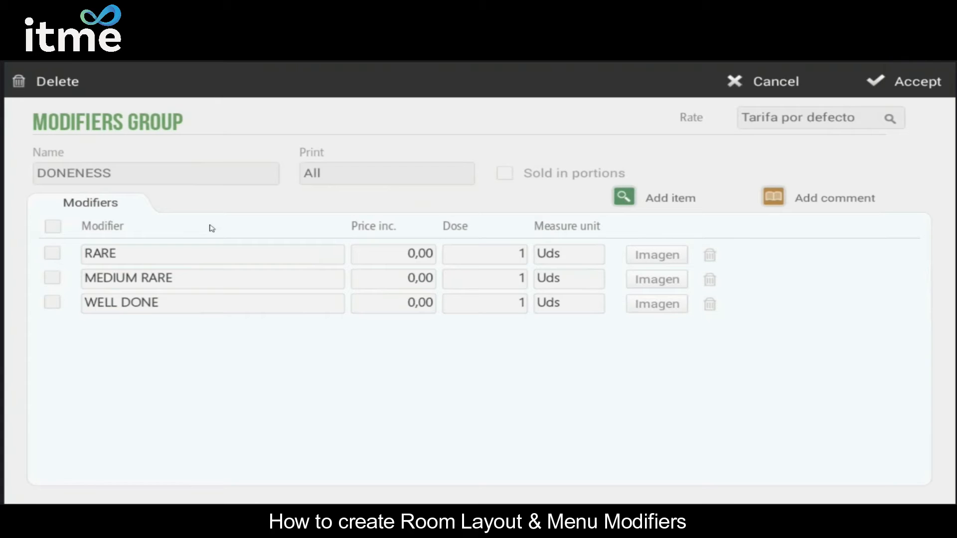
click(912, 83)
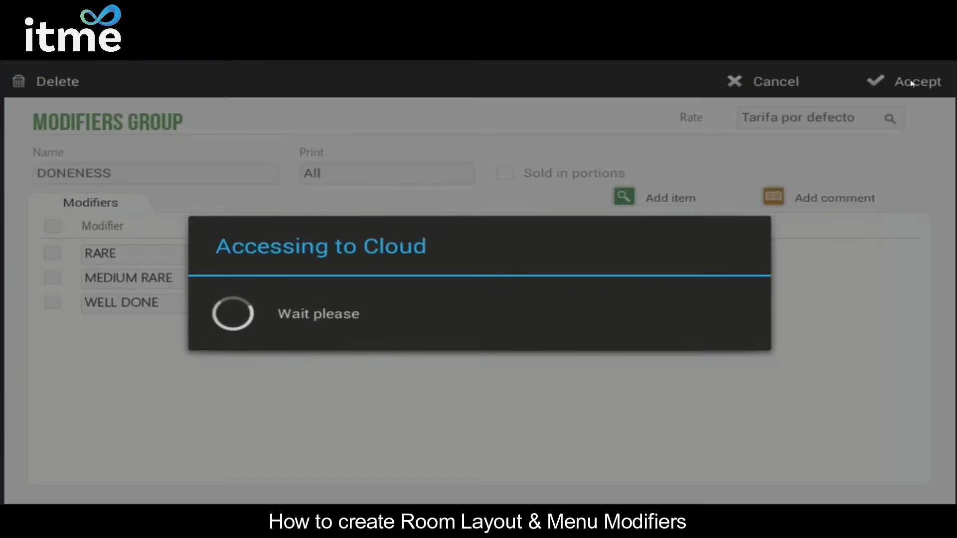
click(905, 84)
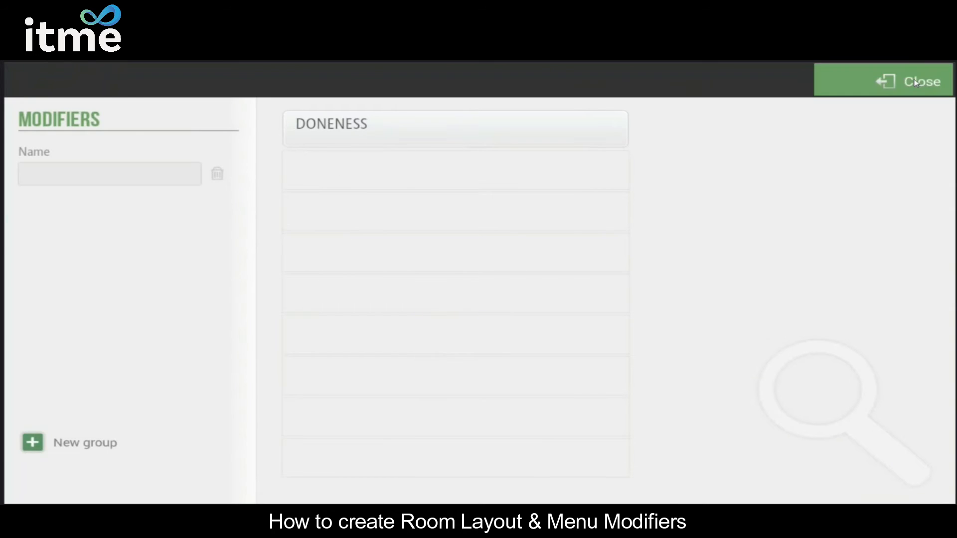
Step: Check the modifiers list for the saved DONENESS group and return to the configuration overview
click(264, 180)
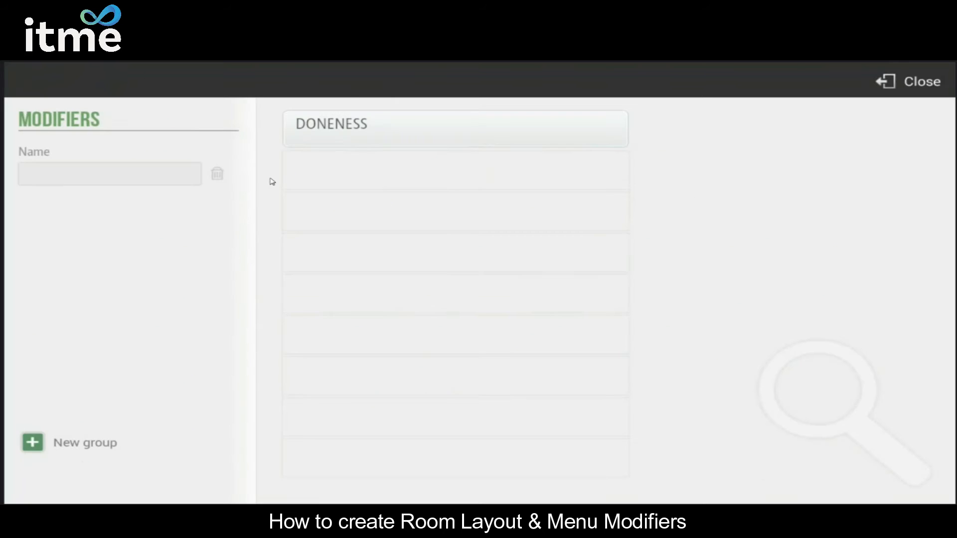
click(892, 80)
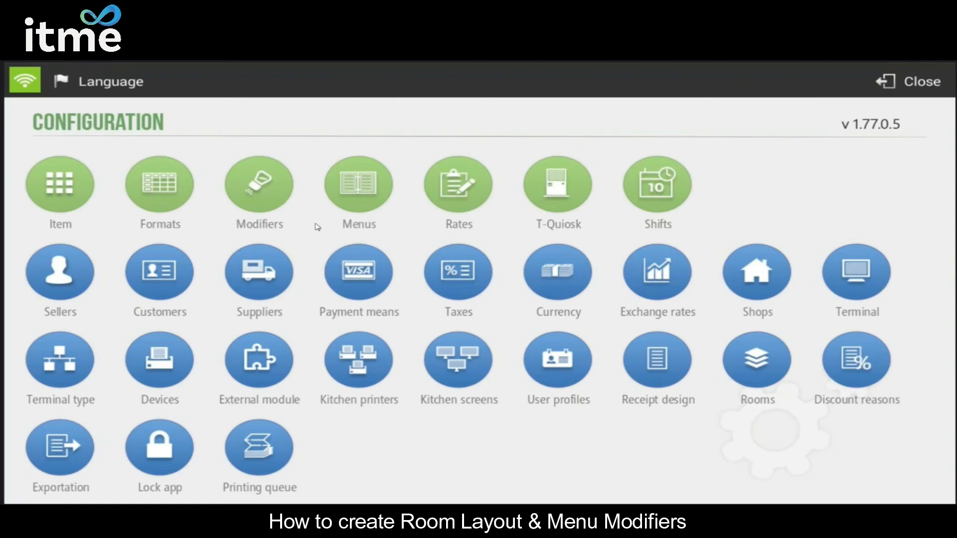
Step: Assign the DONENESS group as Modifier 1 to all items in the MEAT family
click(69, 184)
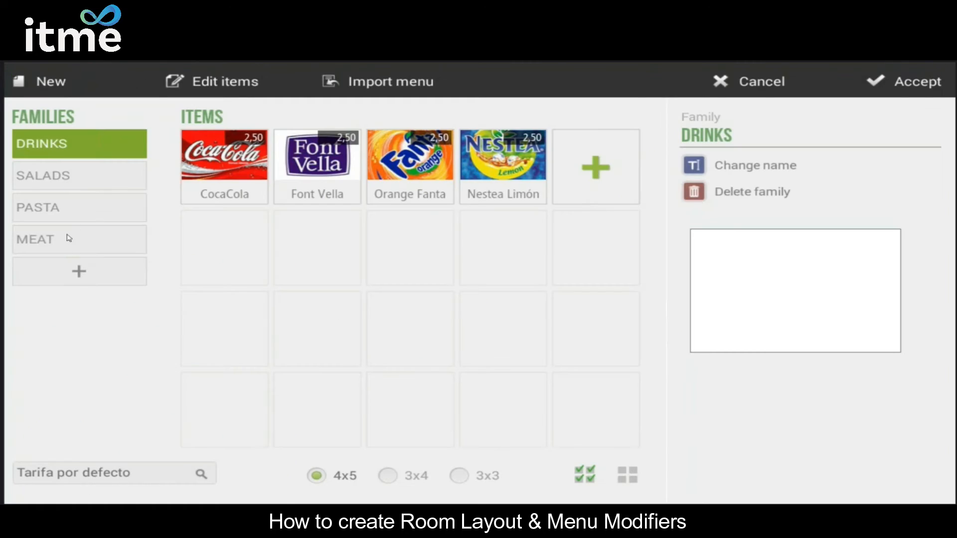
click(69, 238)
click(204, 83)
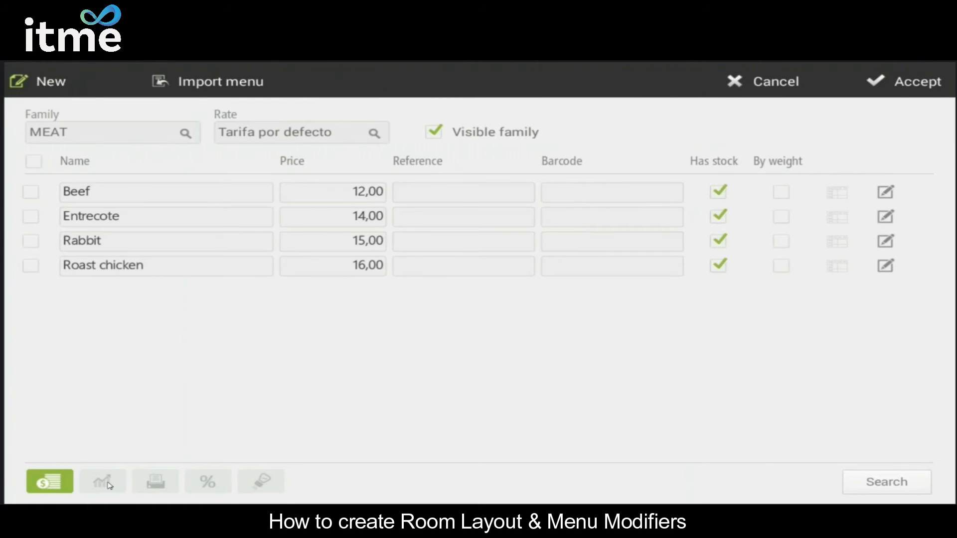
click(261, 483)
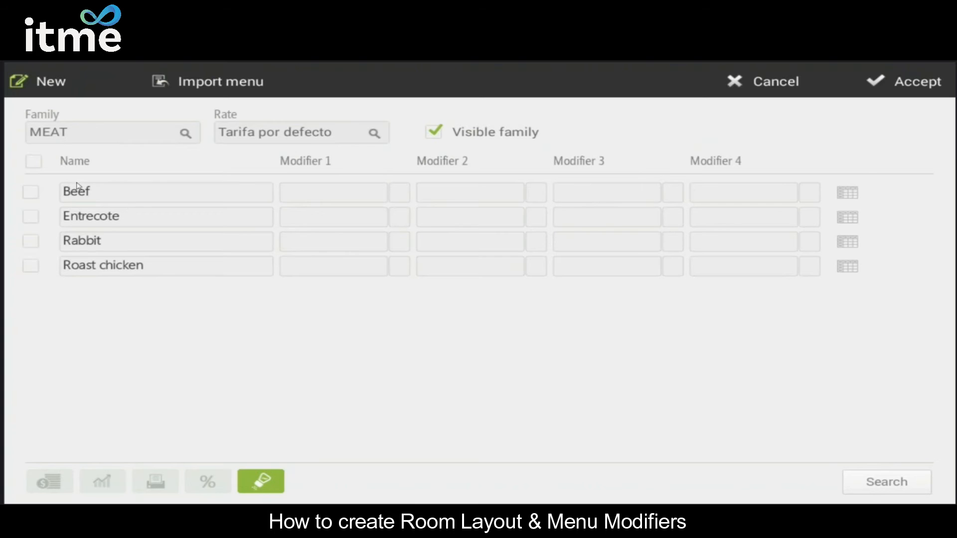
click(34, 169)
click(311, 194)
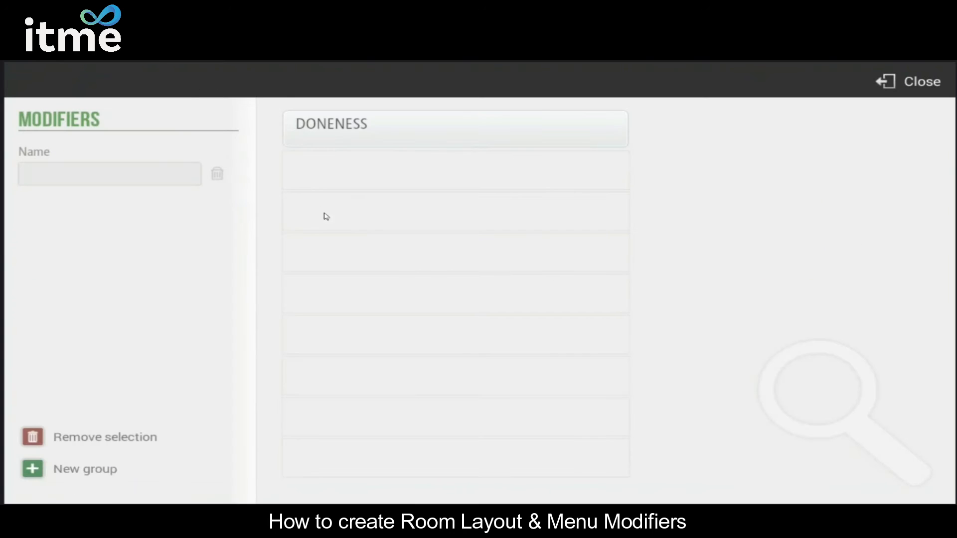
click(351, 130)
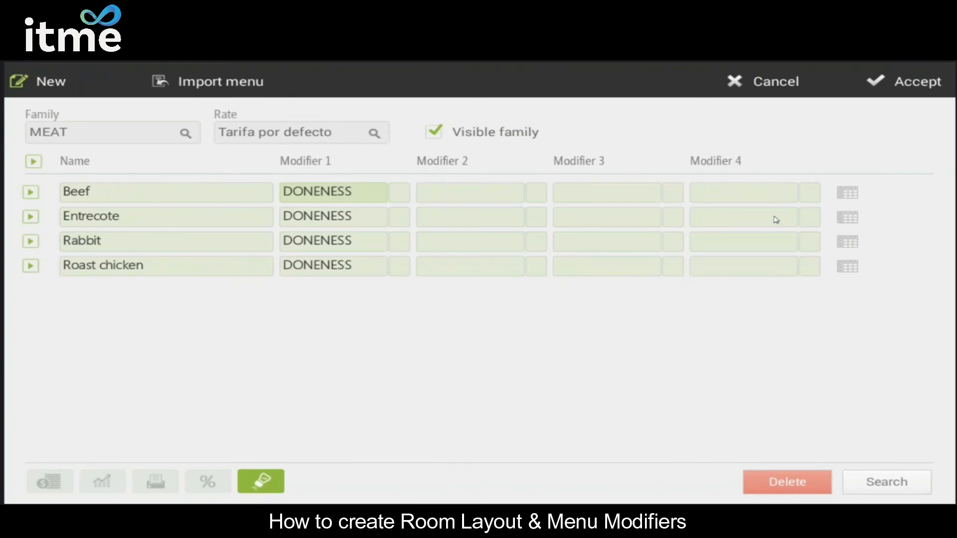
Step: Set the minimum and maximum of the DONENESS modifier to 1 for the Beef item
click(849, 193)
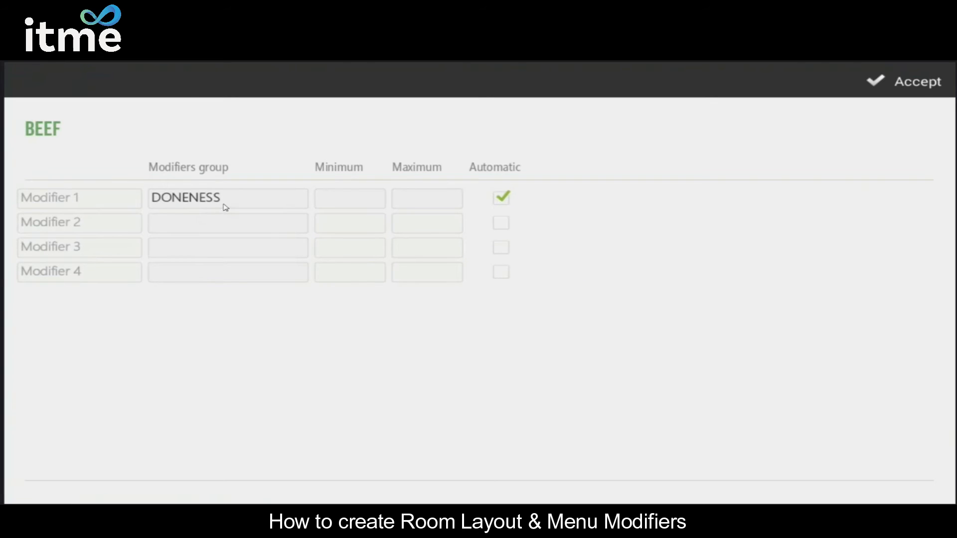
click(349, 201)
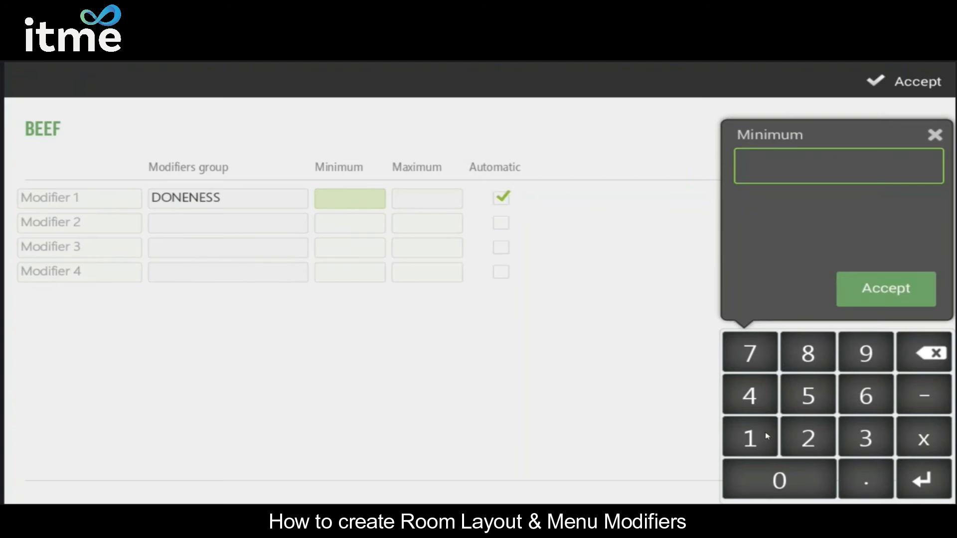
click(750, 438)
click(886, 289)
click(453, 199)
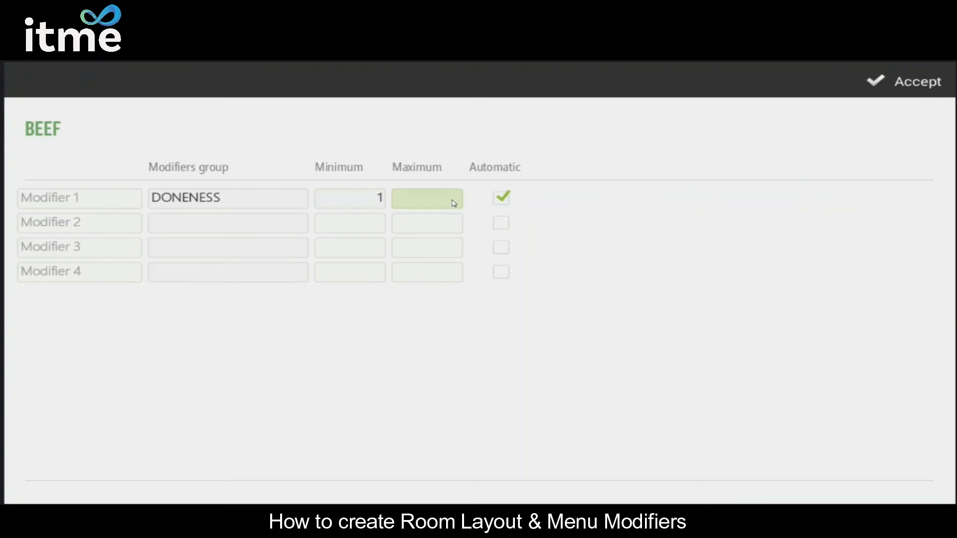
click(749, 439)
click(878, 302)
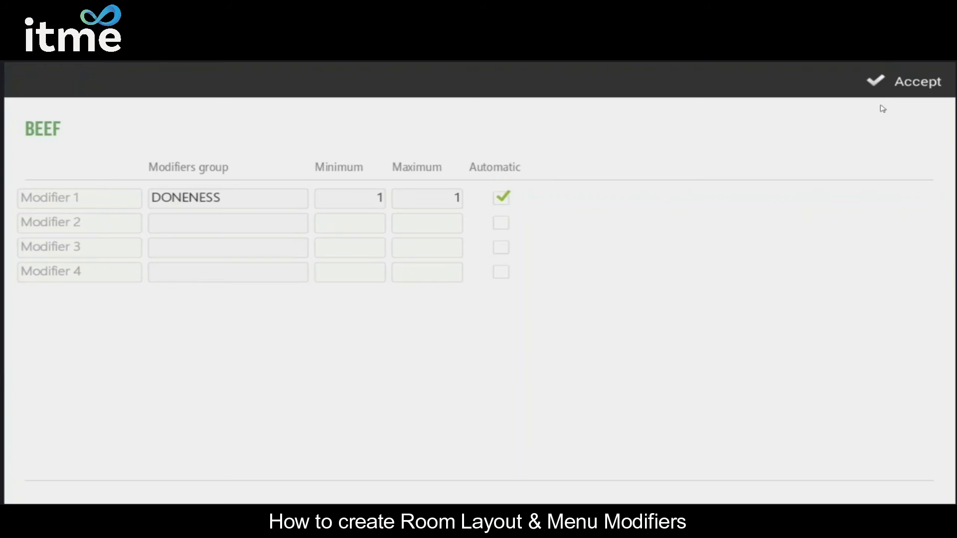
Step: Accept the Beef item's modifier settings and return to the item grid of the MEAT family
click(892, 85)
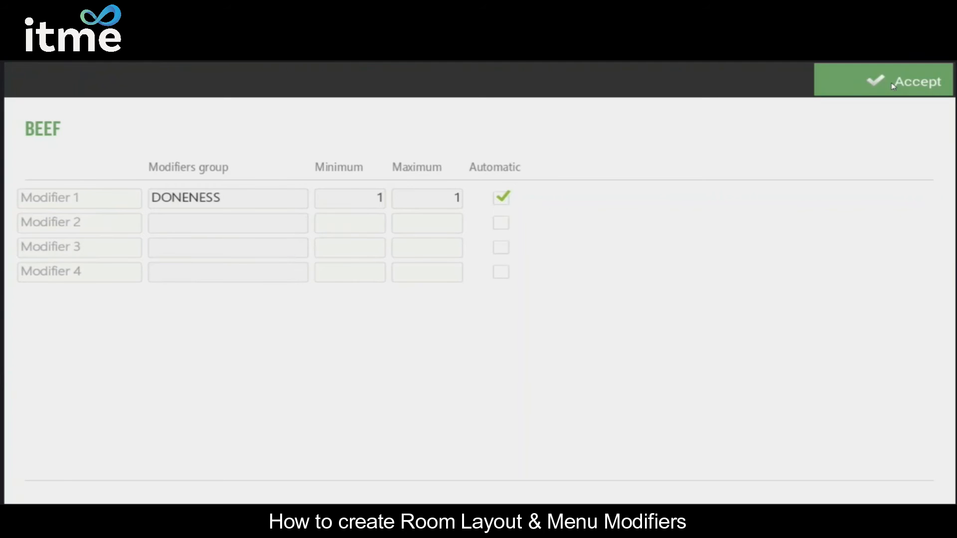
click(892, 86)
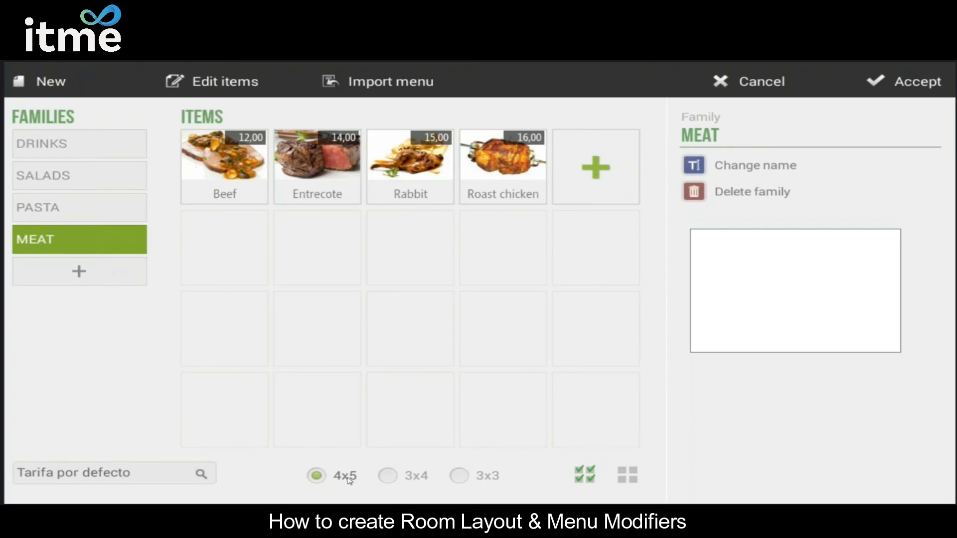
Step: Try the 3x4 and 3x3 grid layouts for the MEAT items, and restore the 4x5 layout
click(396, 479)
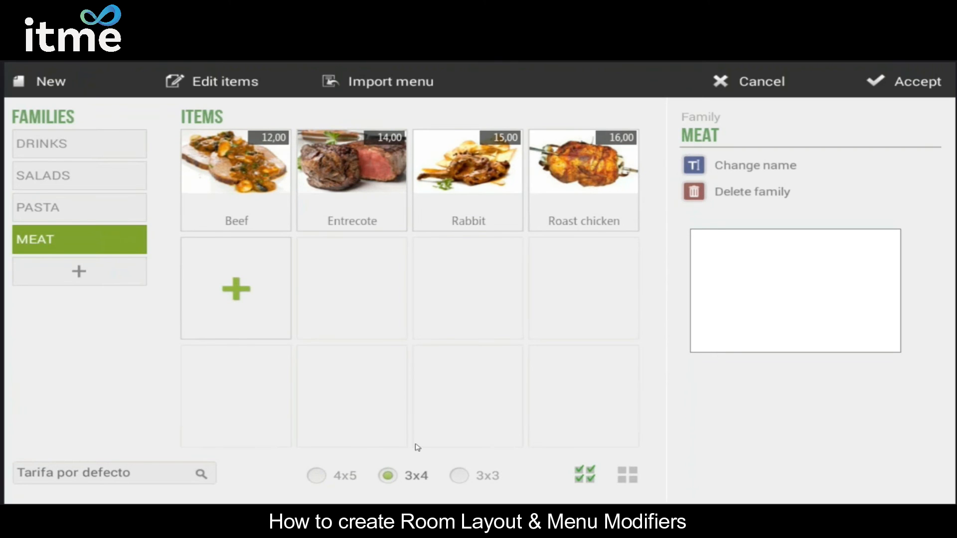
click(460, 477)
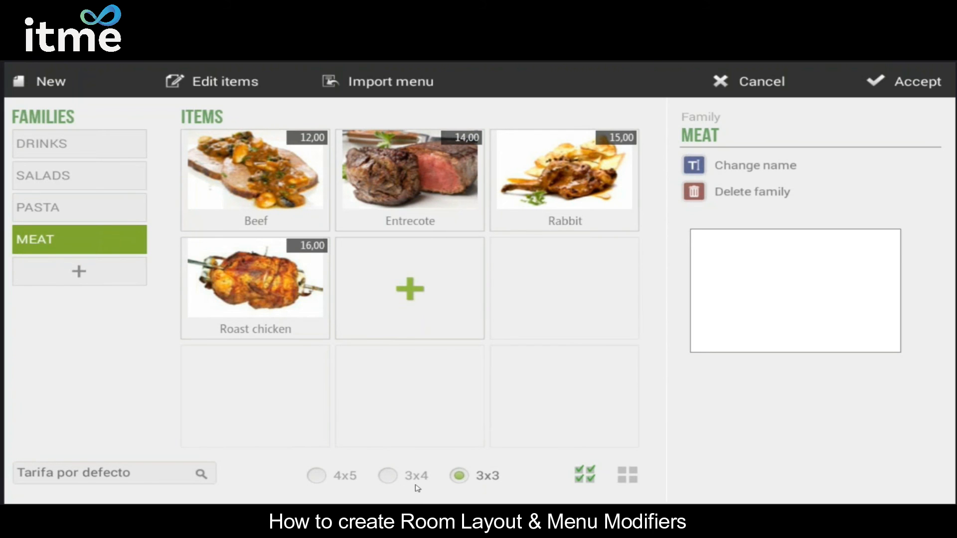
click(317, 477)
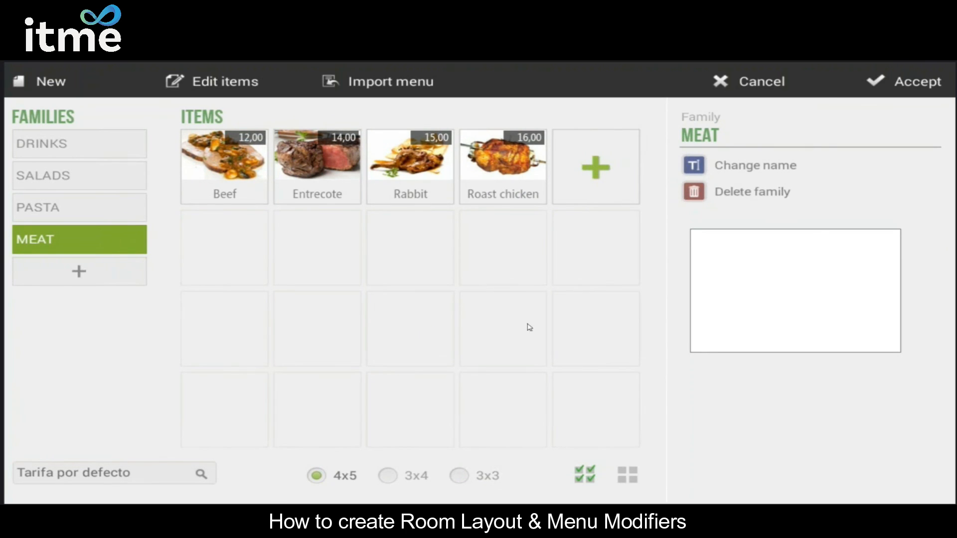
Step: Select all items in the MEAT family at once, and clear the whole selection again
click(585, 478)
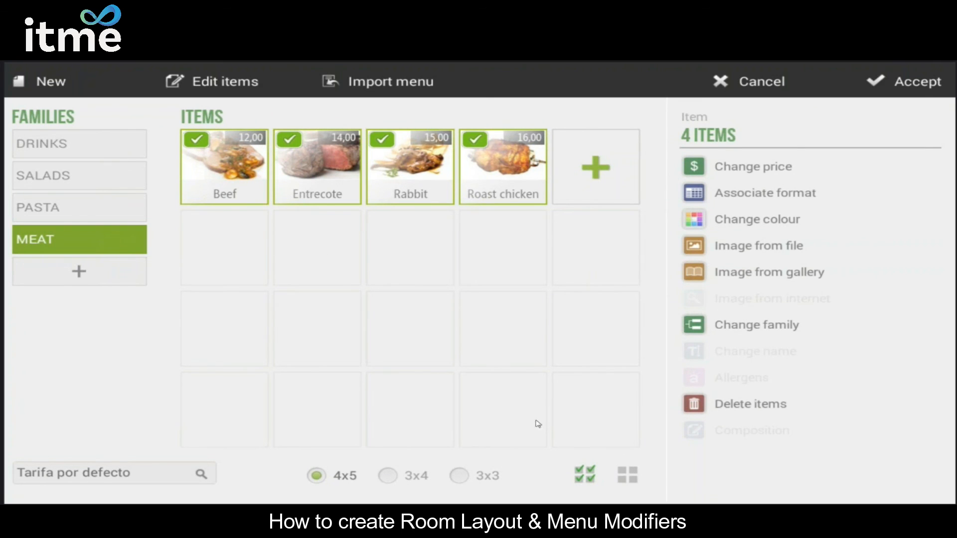
click(628, 476)
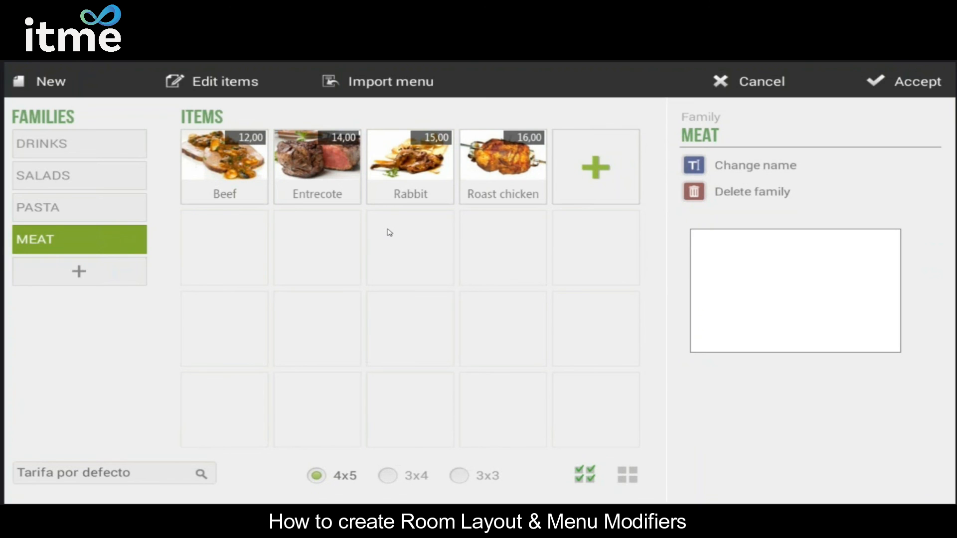
Step: Accept the menu item changes and close the configuration to return to the MAIN room view
click(922, 80)
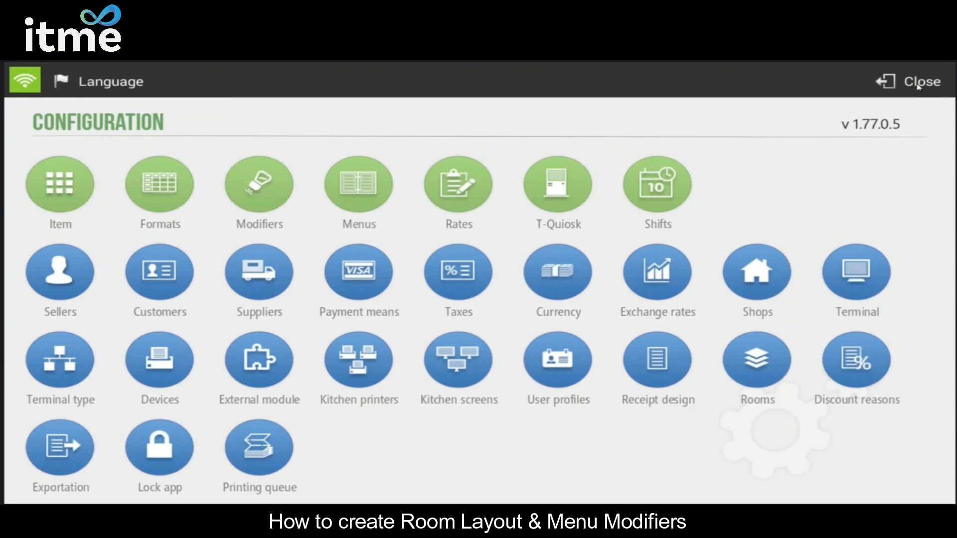
click(918, 87)
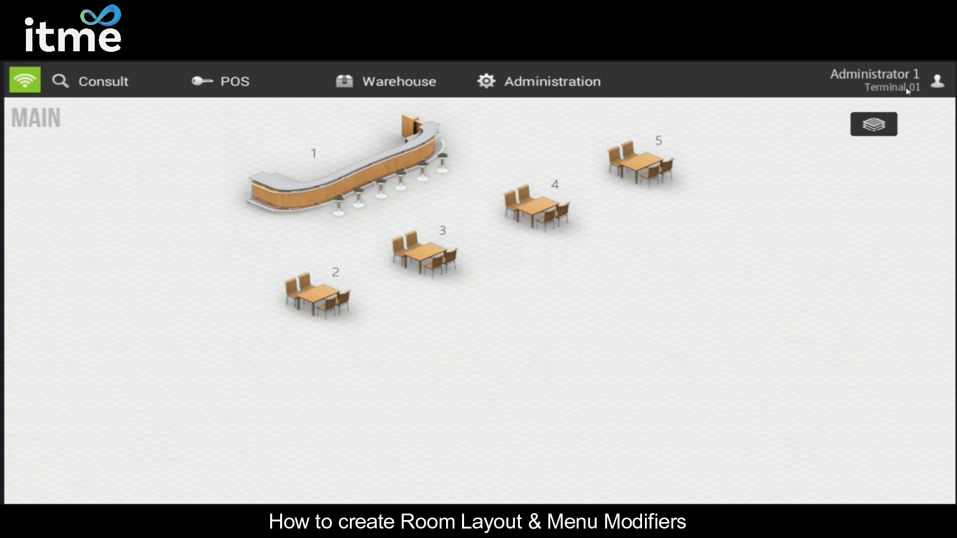